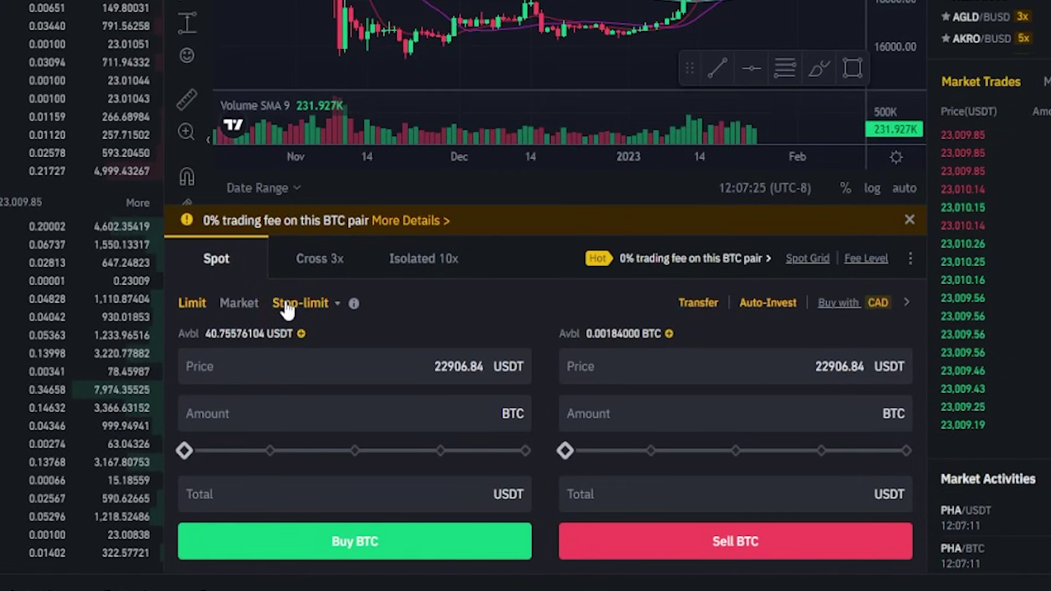
Switch the spot order form to Stop-limit, then scroll up to the chart.
left_click(286, 307)
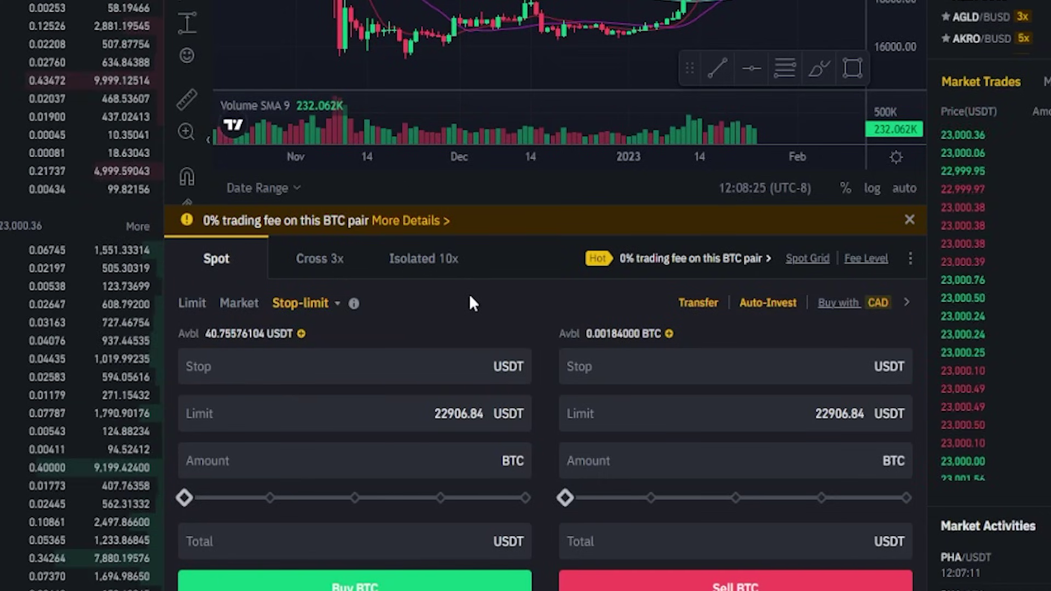
scroll(621, 438, "up", 5)
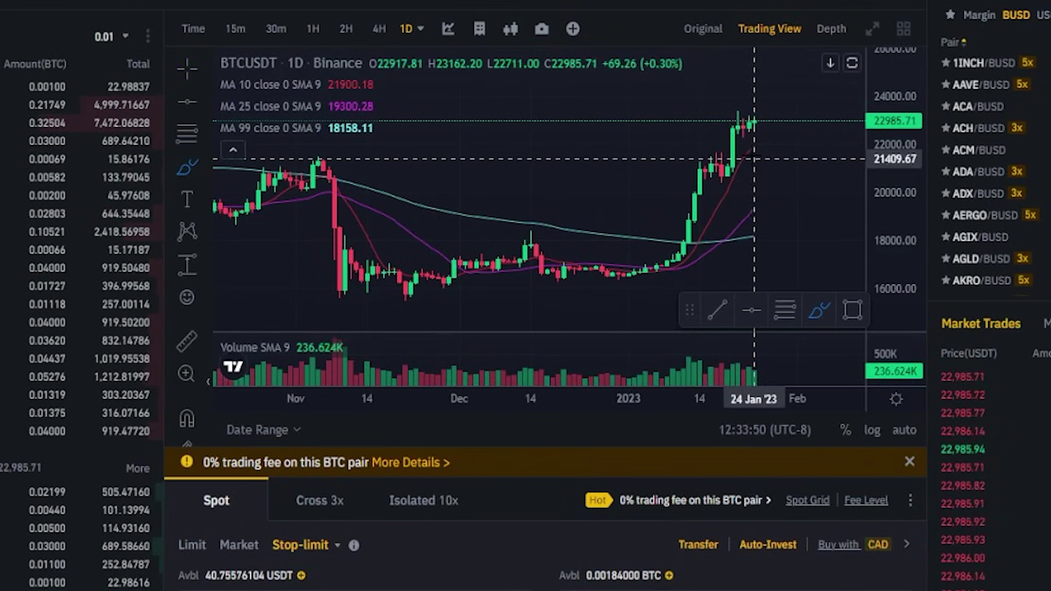
Draw a horizontal line on the BTCUSDT chart at 20615.55.
mouse_move(750, 151)
left_mouse_down()
mouse_move(672, 167)
mouse_move(679, 185)
mouse_move(775, 170)
mouse_move(751, 146)
left_mouse_up()
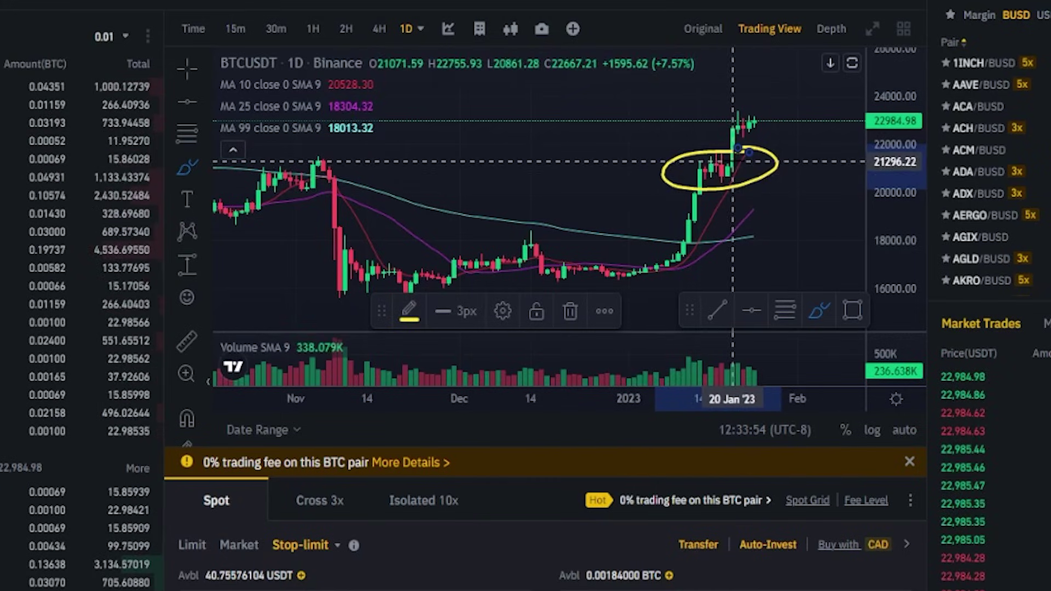
key("ctrl+z")
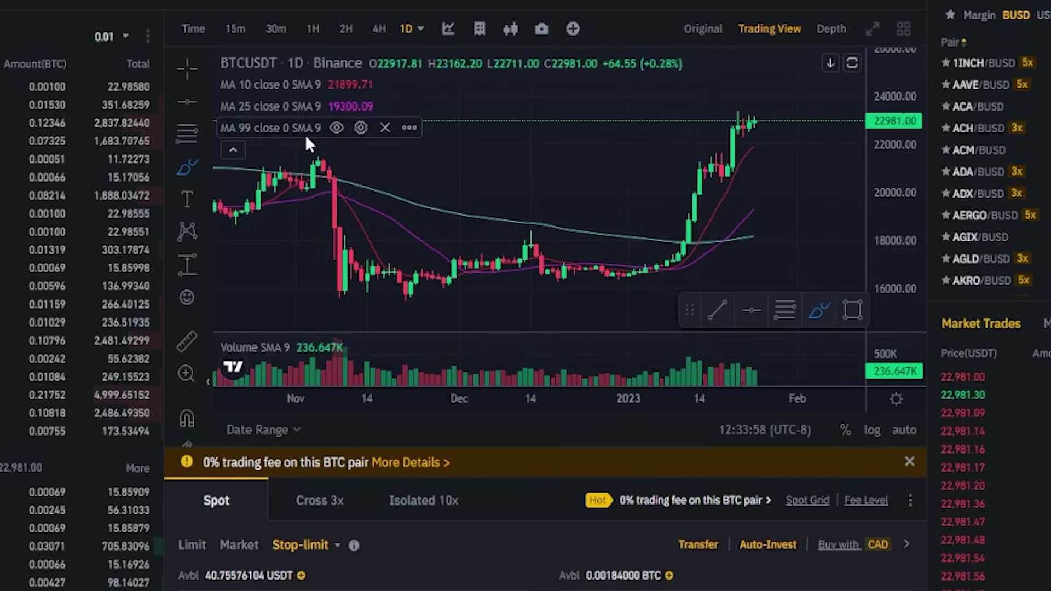
left_click(186, 107)
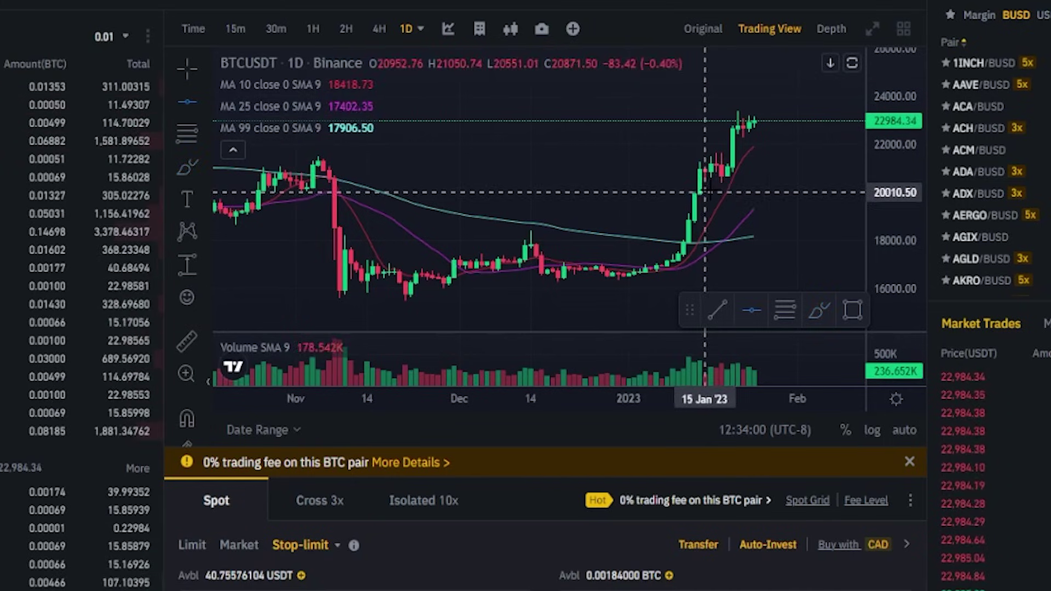
left_click(737, 178)
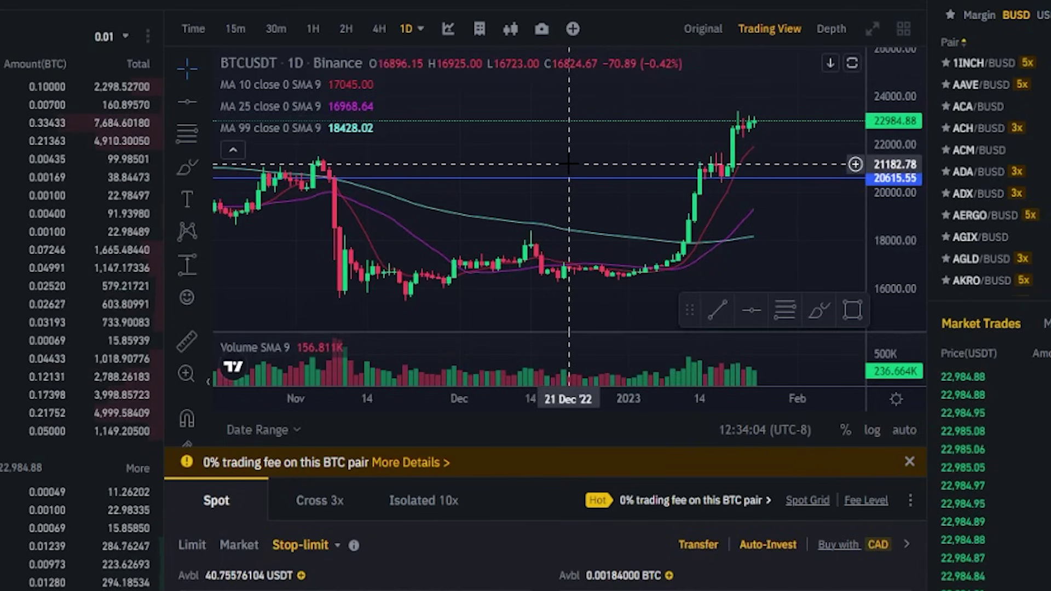
Sketch freehand marks over the recent candles, then undo all of them.
left_click(187, 167)
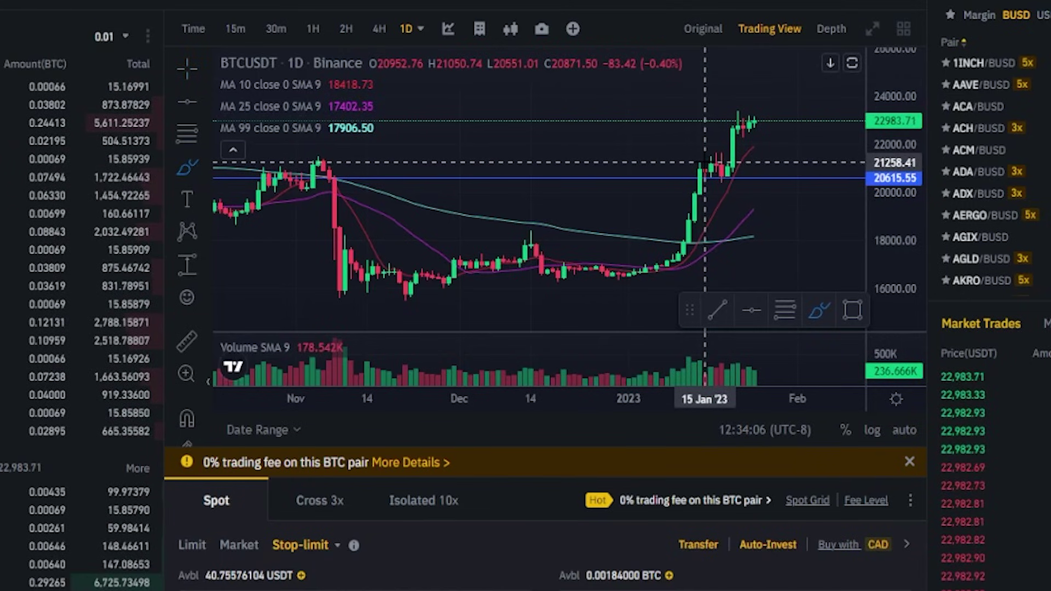
mouse_move(694, 164)
left_mouse_down()
mouse_move(683, 174)
mouse_move(710, 169)
mouse_move(699, 154)
mouse_move(691, 163)
mouse_move(727, 191)
mouse_move(733, 164)
mouse_move(704, 170)
mouse_move(733, 167)
mouse_move(749, 108)
left_mouse_up()
key("ctrl+z")
key("ctrl+z")
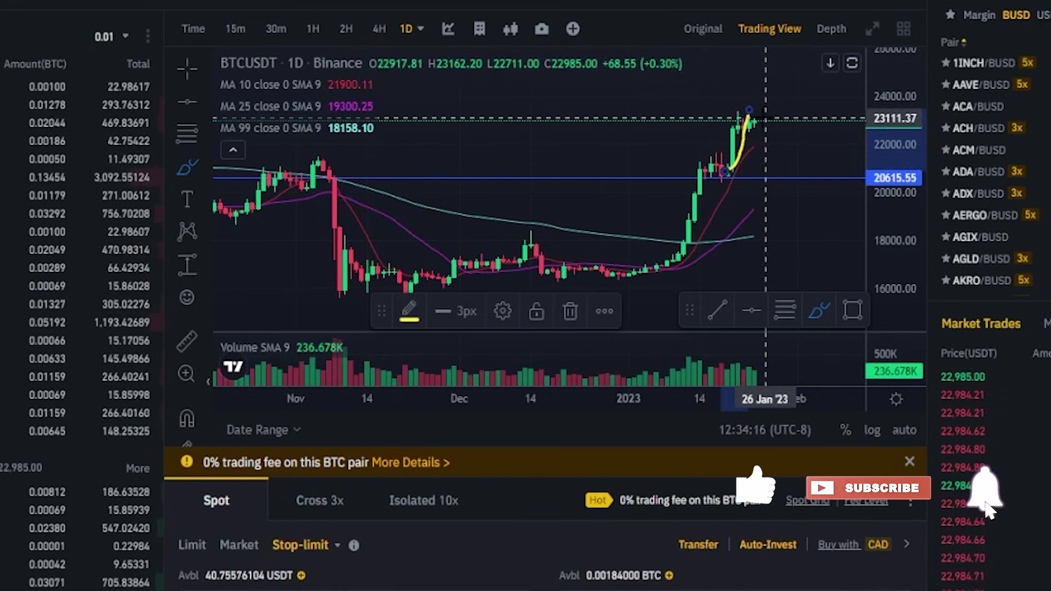
key("ctrl+z")
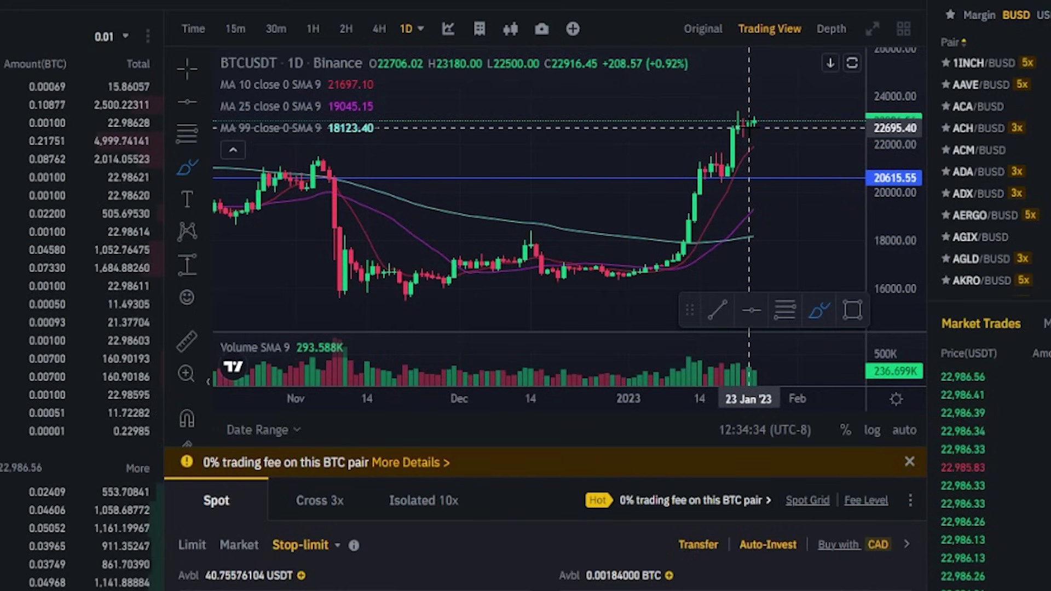
mouse_move(754, 121)
left_mouse_down()
mouse_move(770, 125)
mouse_move(782, 150)
mouse_move(787, 175)
mouse_move(772, 192)
mouse_move(802, 181)
mouse_move(782, 176)
left_mouse_up()
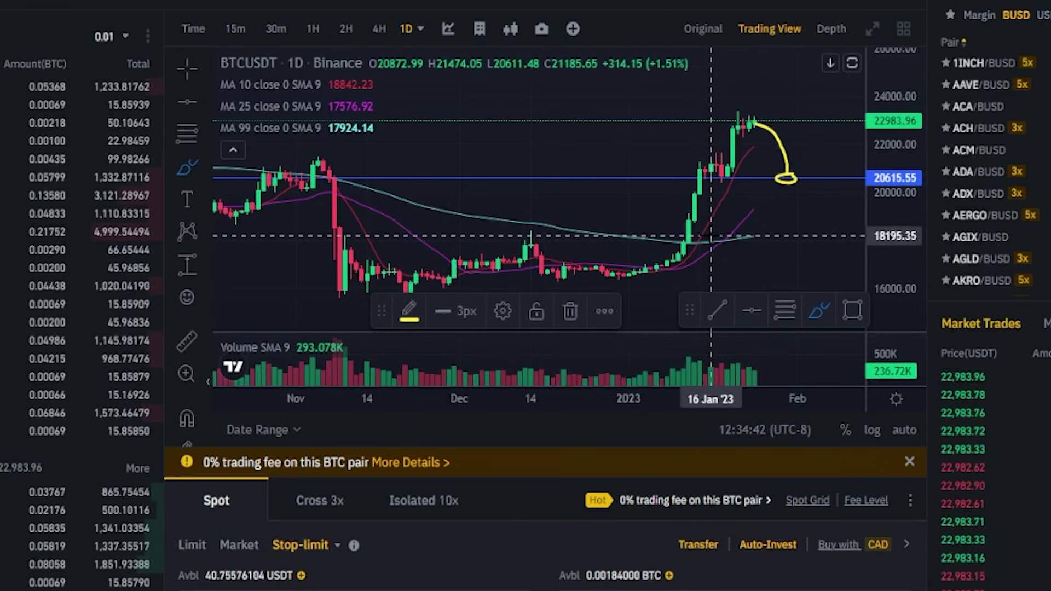
mouse_move(706, 236)
left_mouse_down()
mouse_move(531, 251)
mouse_move(582, 290)
mouse_move(710, 234)
left_mouse_up()
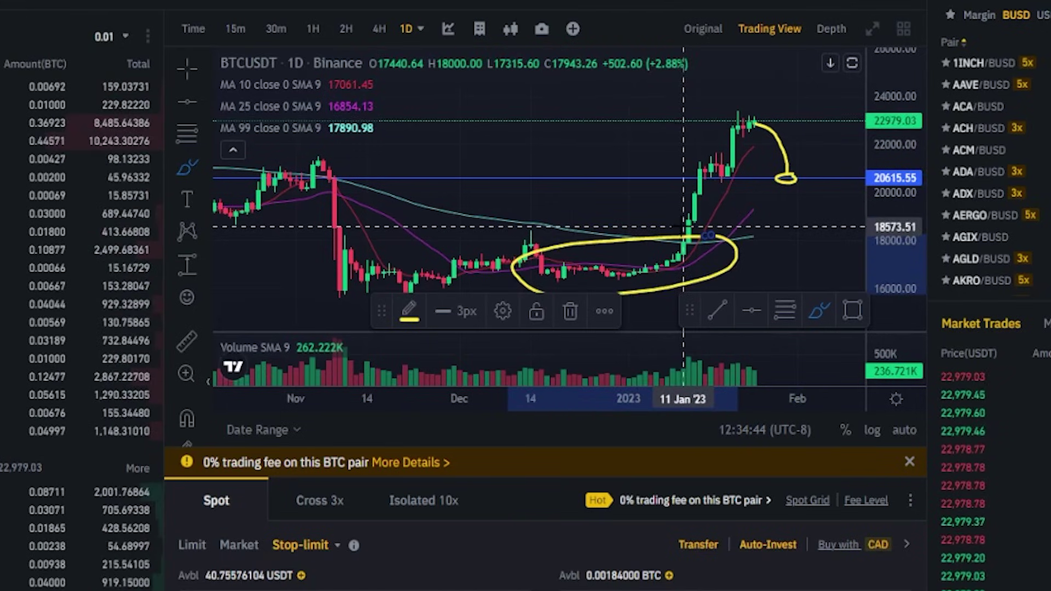
key("ctrl")
key("ctrl+z")
key("ctrl+z")
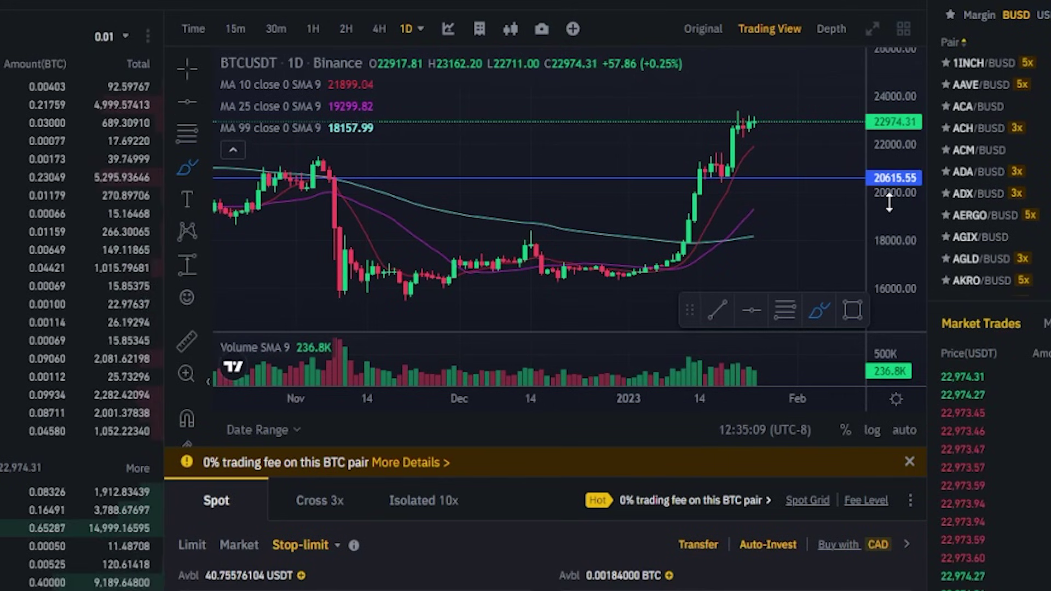
scroll(685, 283, "down", 5)
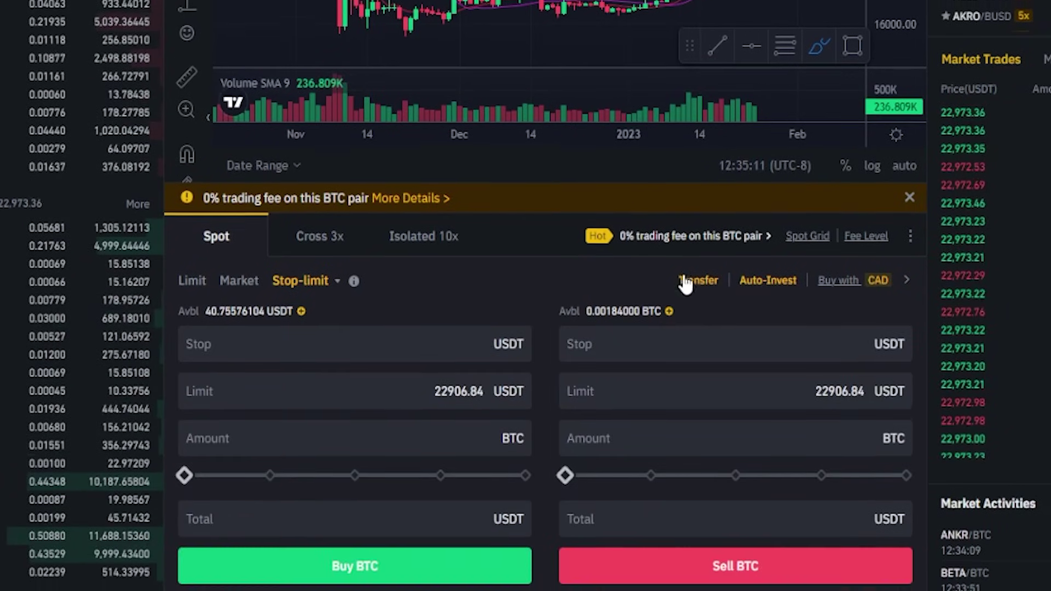
Enter 20615 as the sell-side Stop price.
left_click(698, 338)
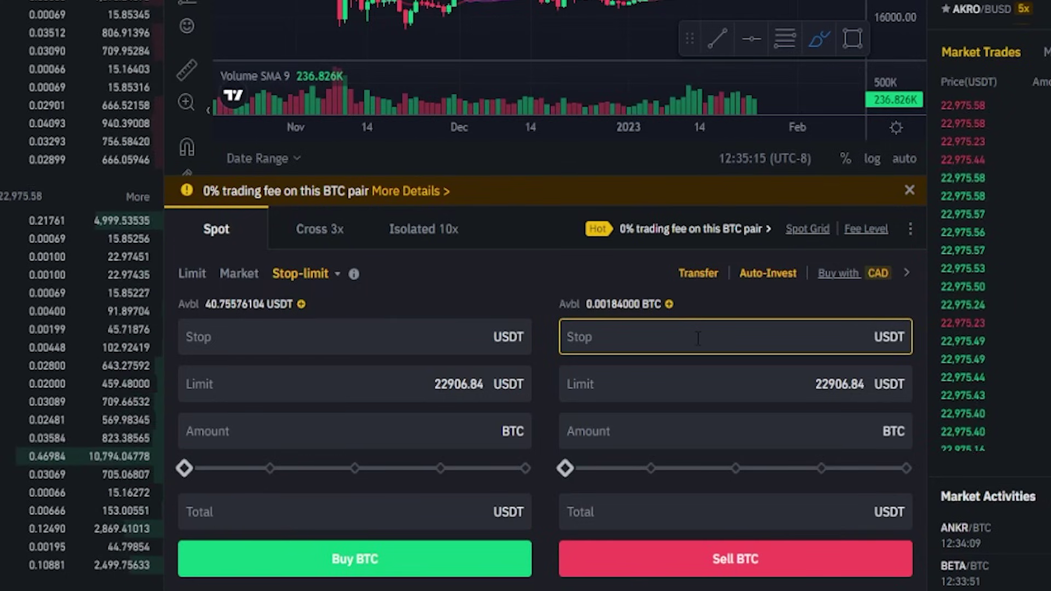
type("2061")
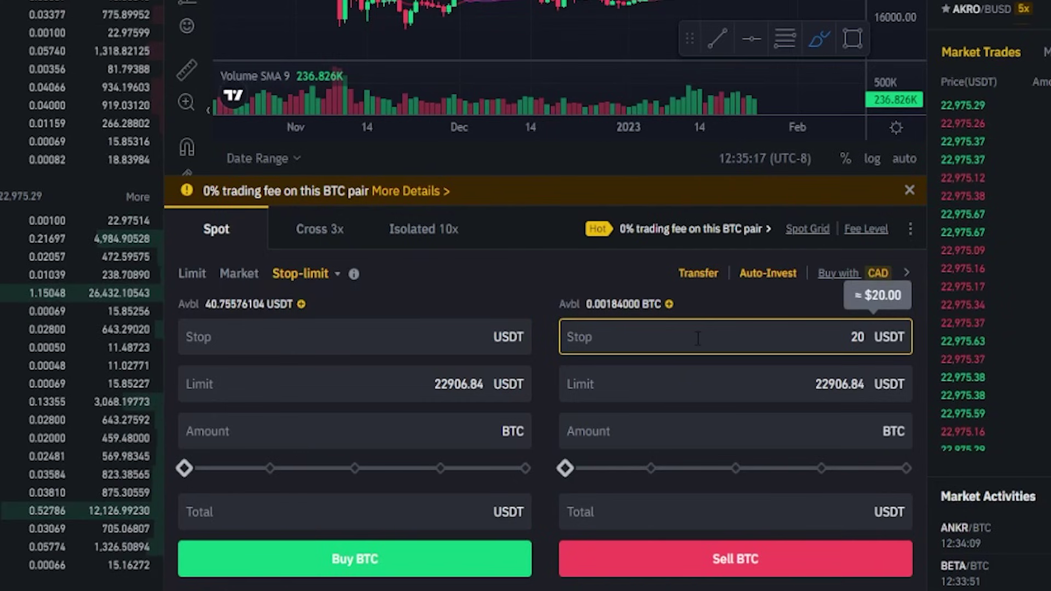
type("5")
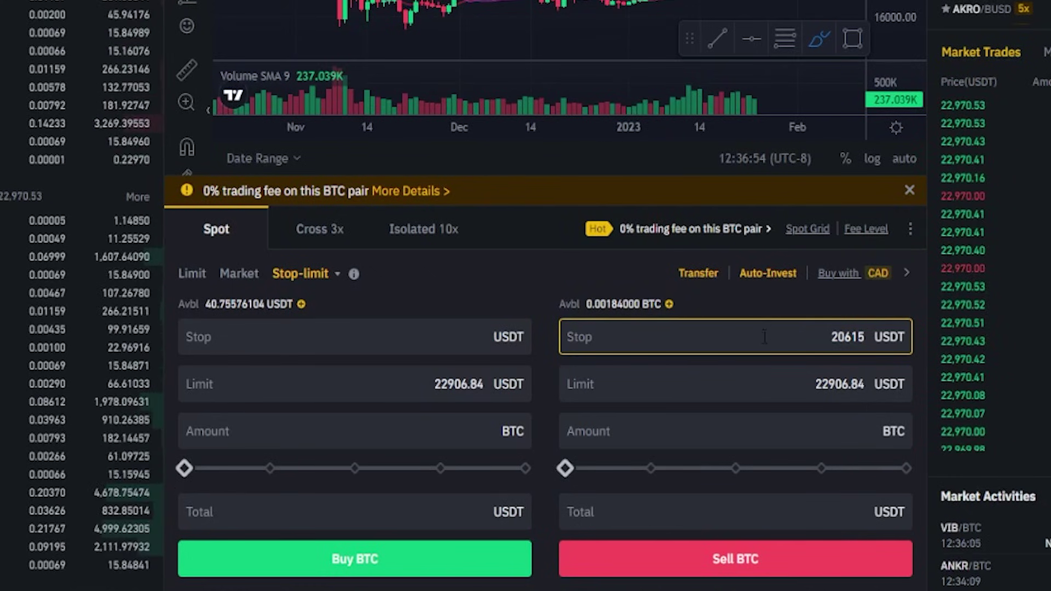
left_click(768, 394)
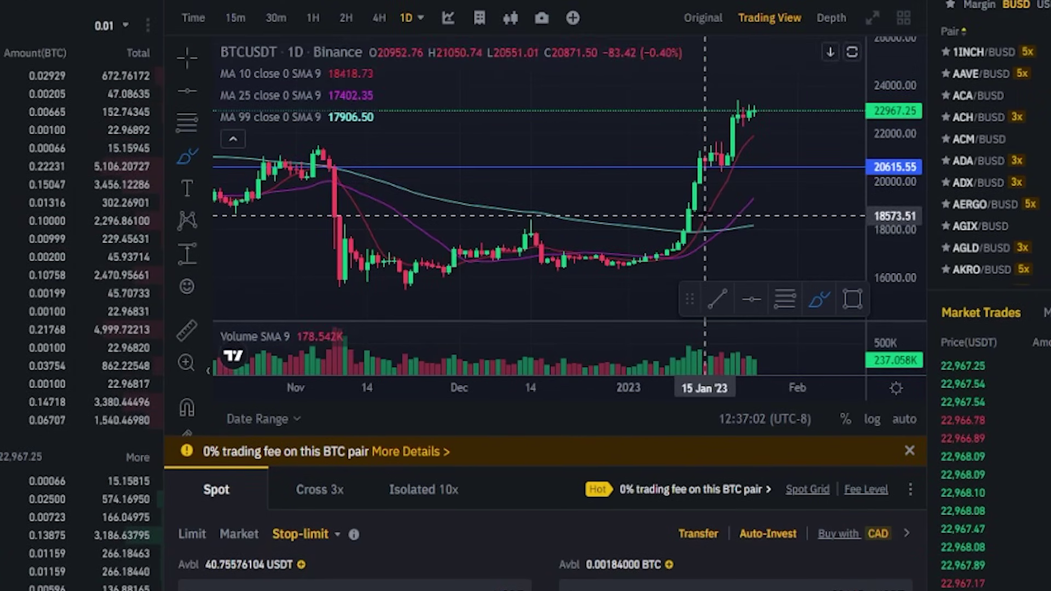
Add a second horizontal line at 20388.65, just below the 20615.55 line.
mouse_move(737, 170)
left_mouse_down()
mouse_move(717, 170)
mouse_move(731, 174)
left_mouse_up()
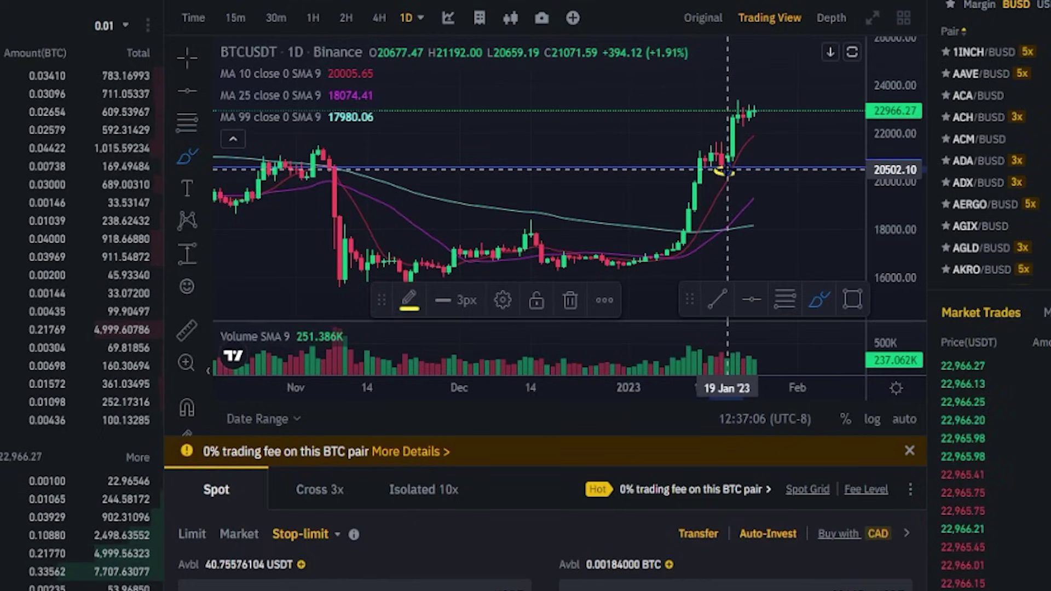
key("Delete")
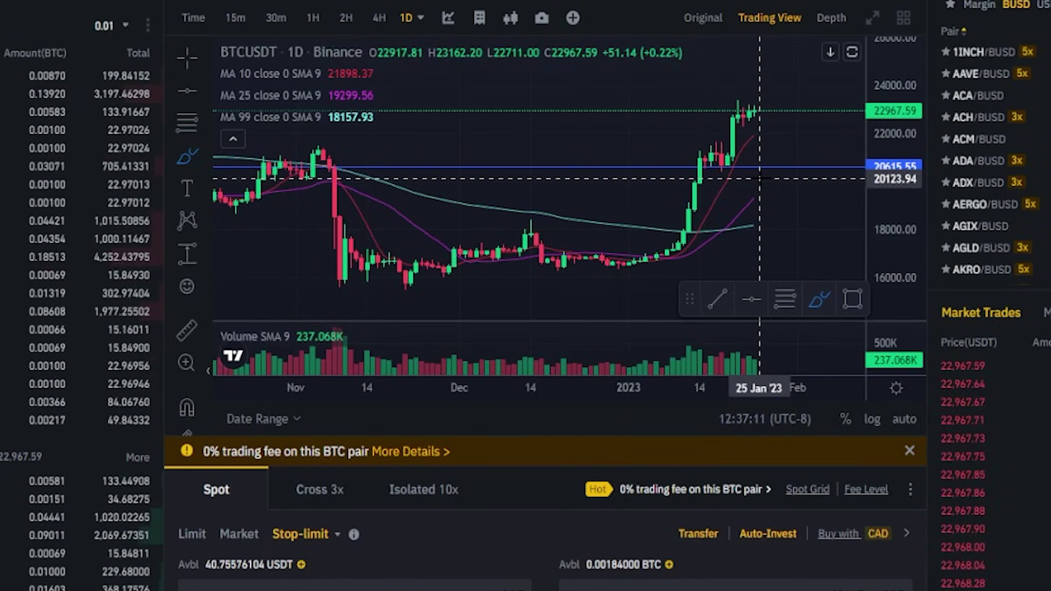
left_click(751, 299)
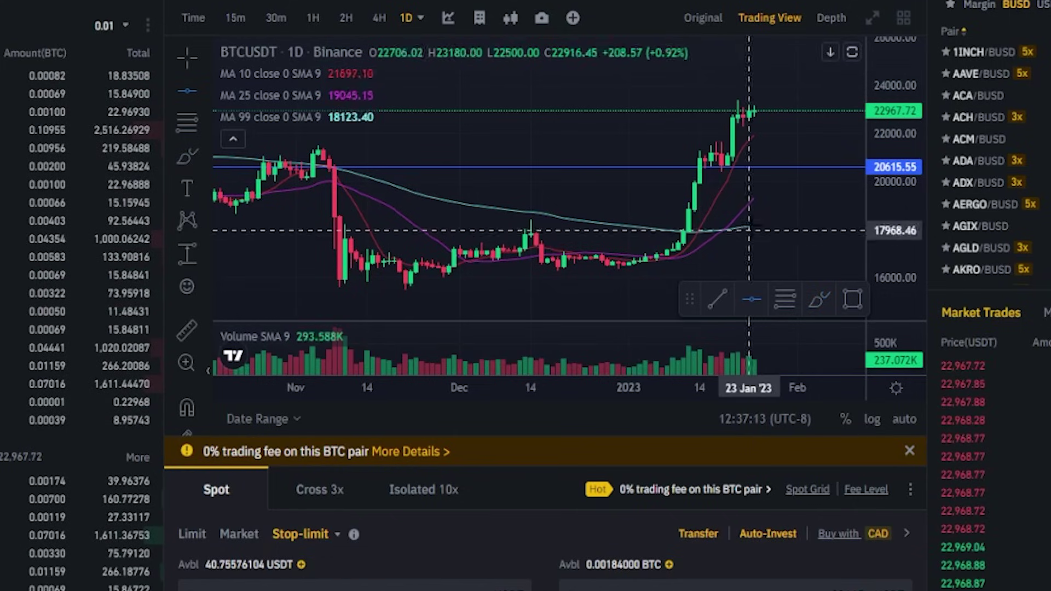
left_click(773, 171)
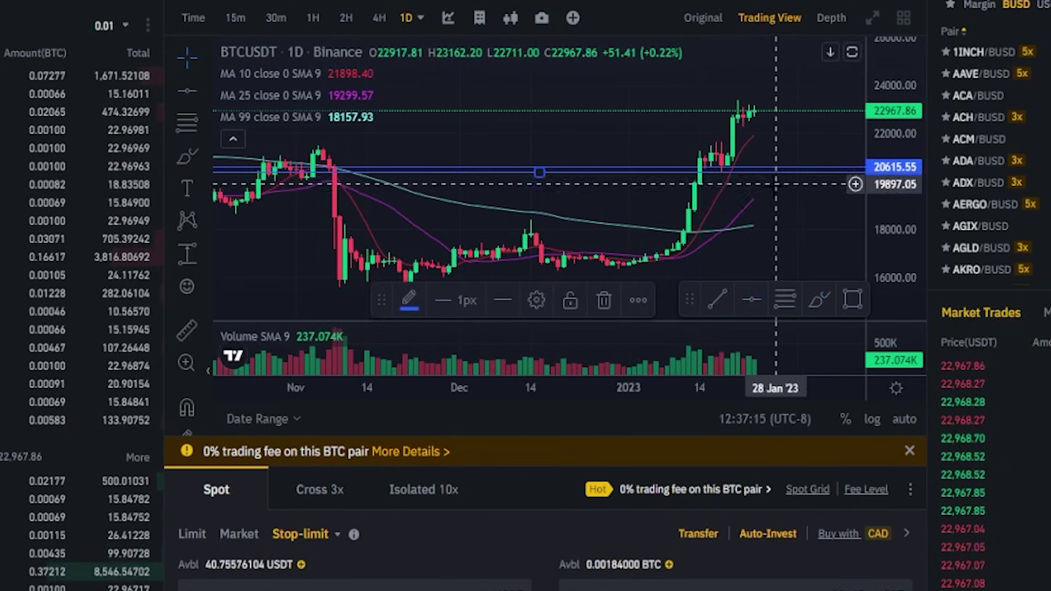
right_click(774, 183)
left_click(775, 197)
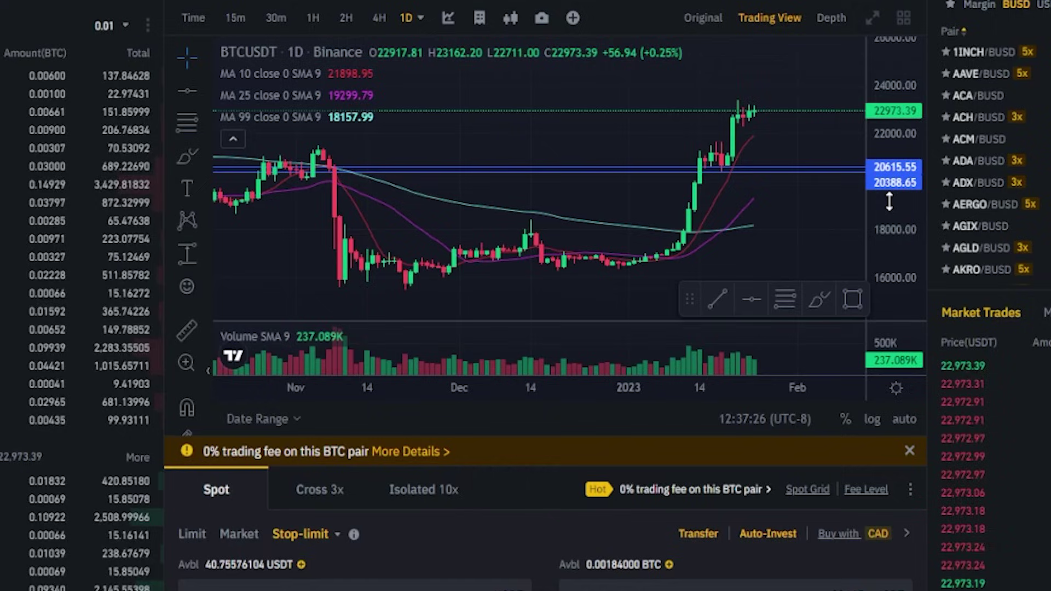
Replace the sell Limit price 22906.84 with 20250, keeping Stop at 20615.
scroll(889, 202, "down", 5)
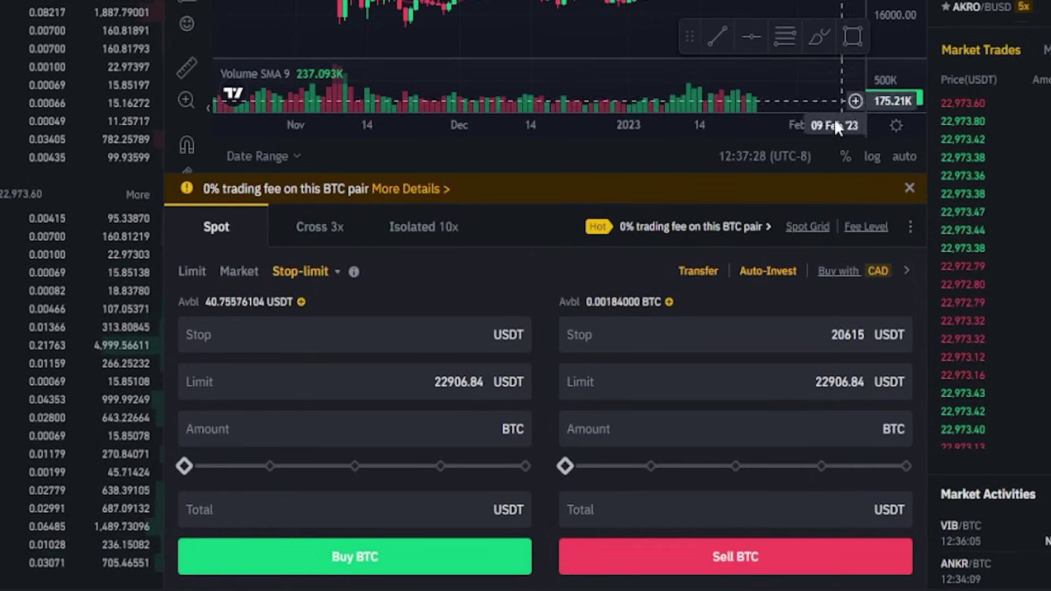
left_click(812, 428)
left_click_drag(815, 381, 828, 382)
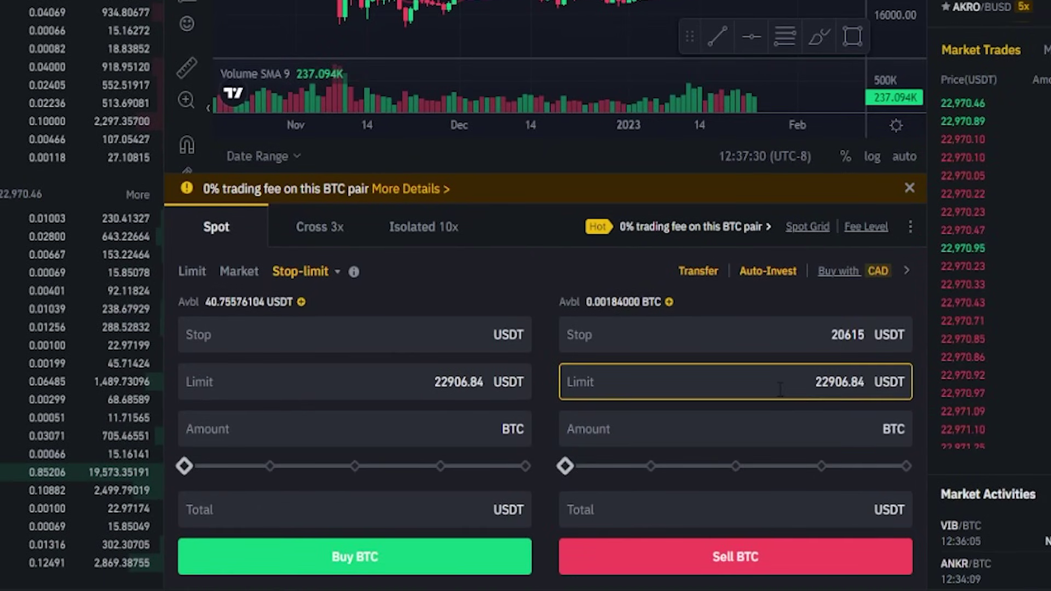
type("2")
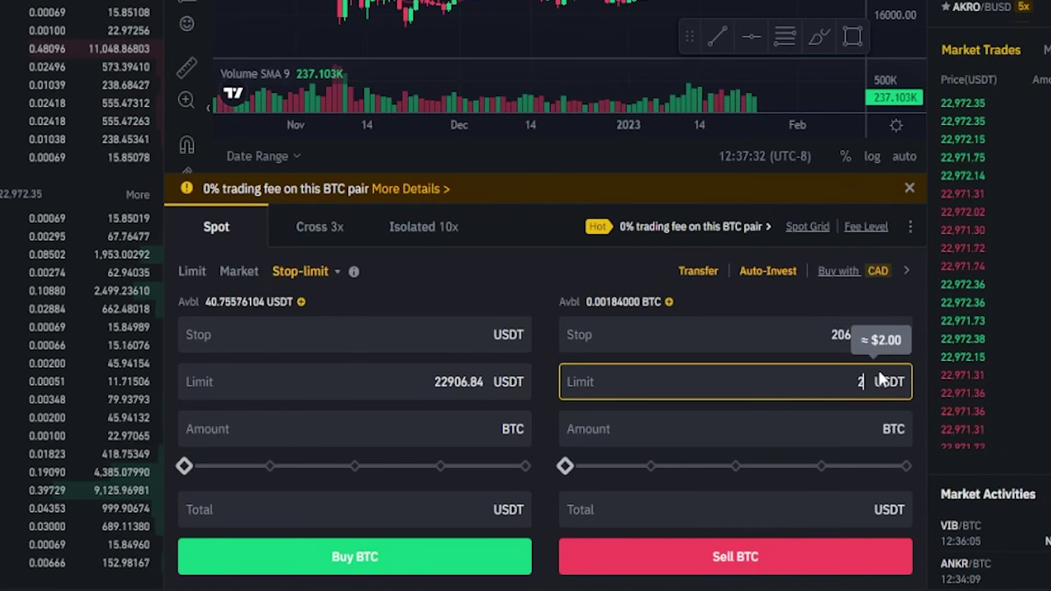
type("0250")
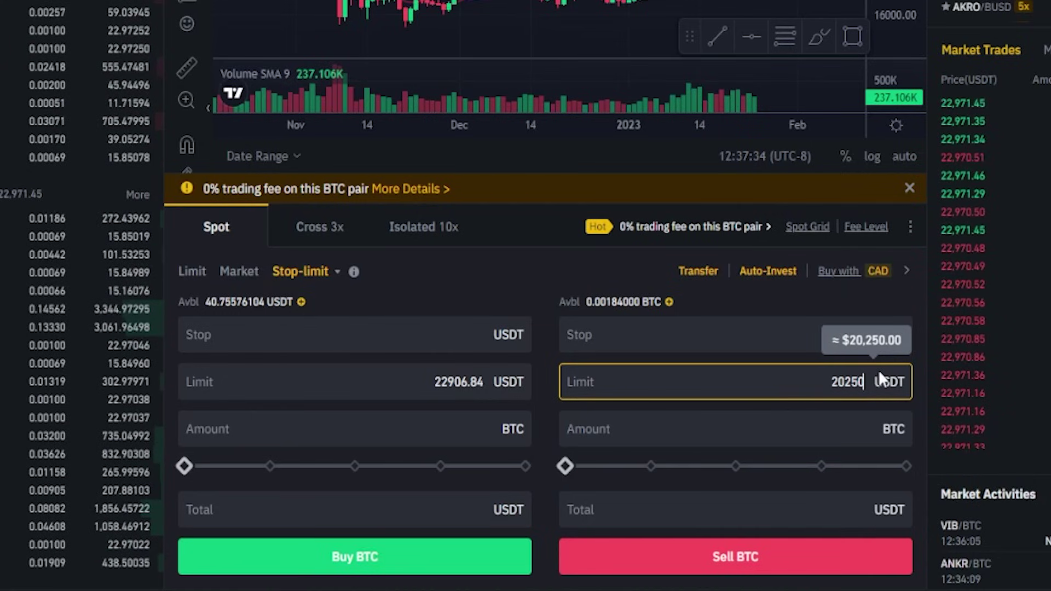
left_click(832, 382)
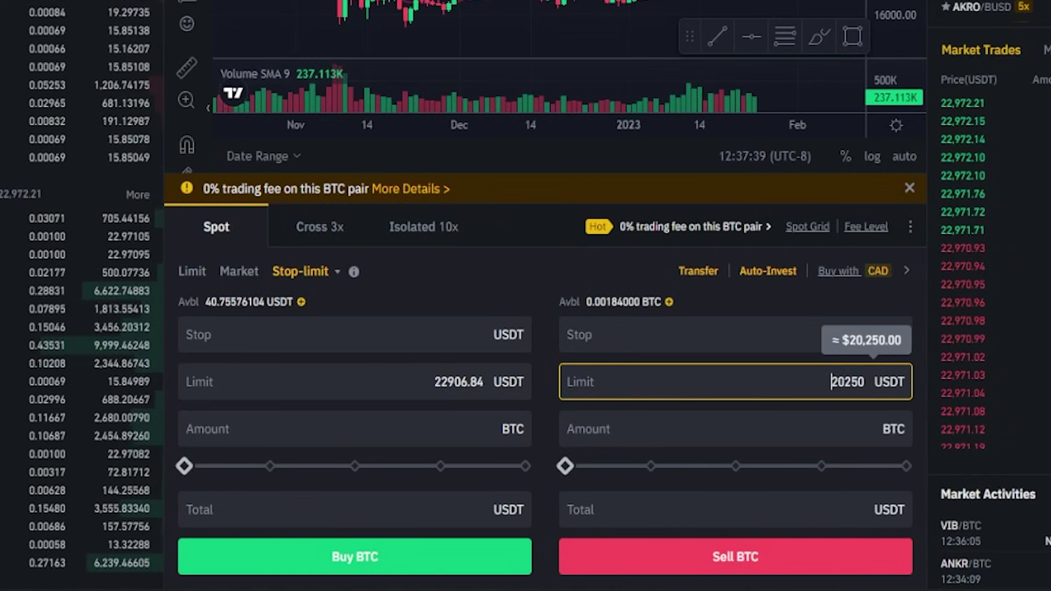
left_click(831, 335)
type("20615")
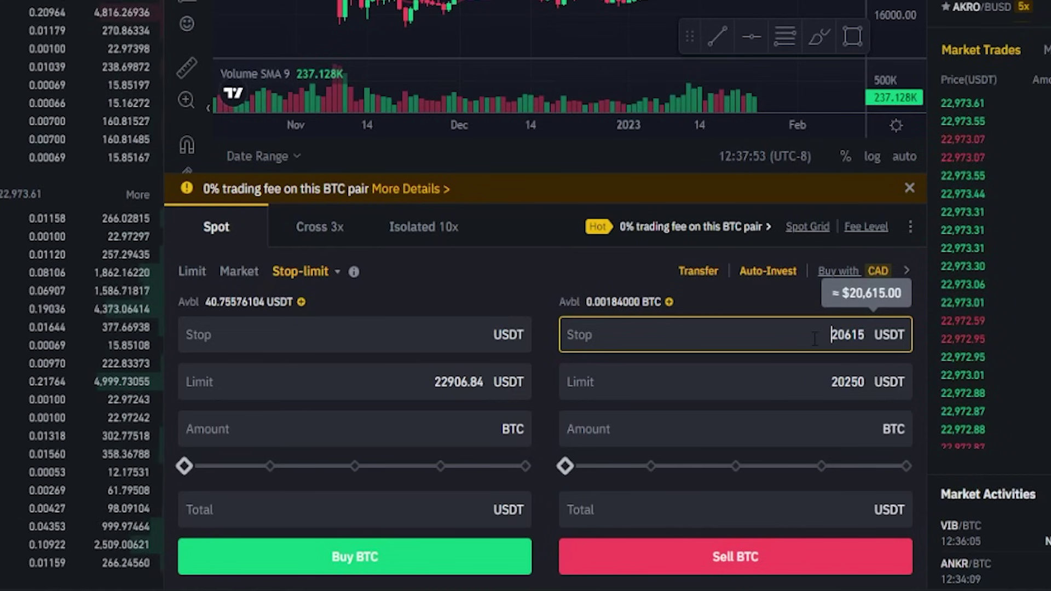
scroll(814, 339, "up", 5)
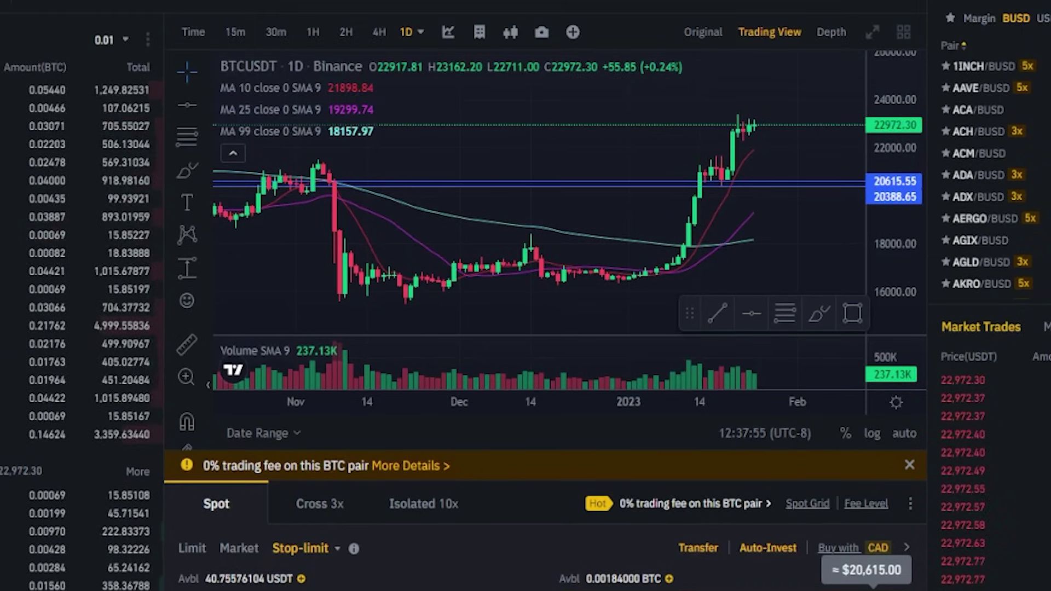
left_click(187, 171)
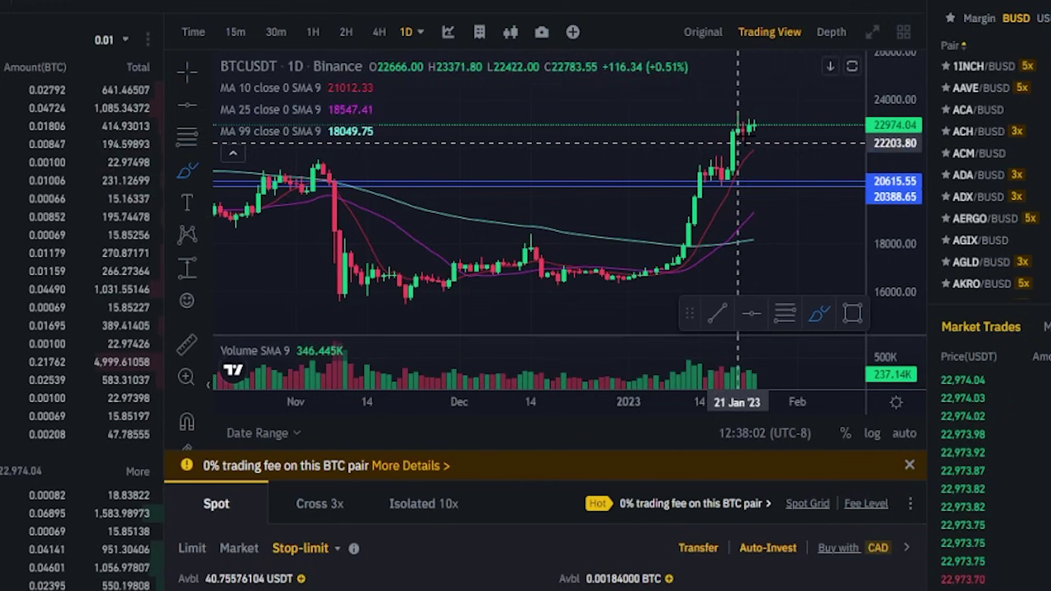
left_click_drag(754, 126, 787, 169)
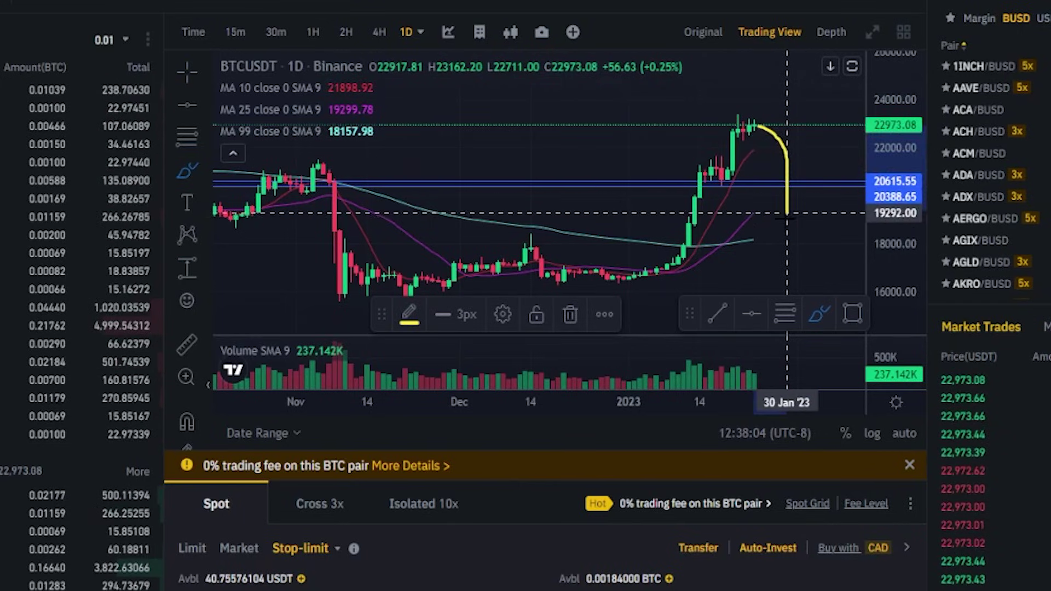
left_click_drag(787, 214, 775, 225)
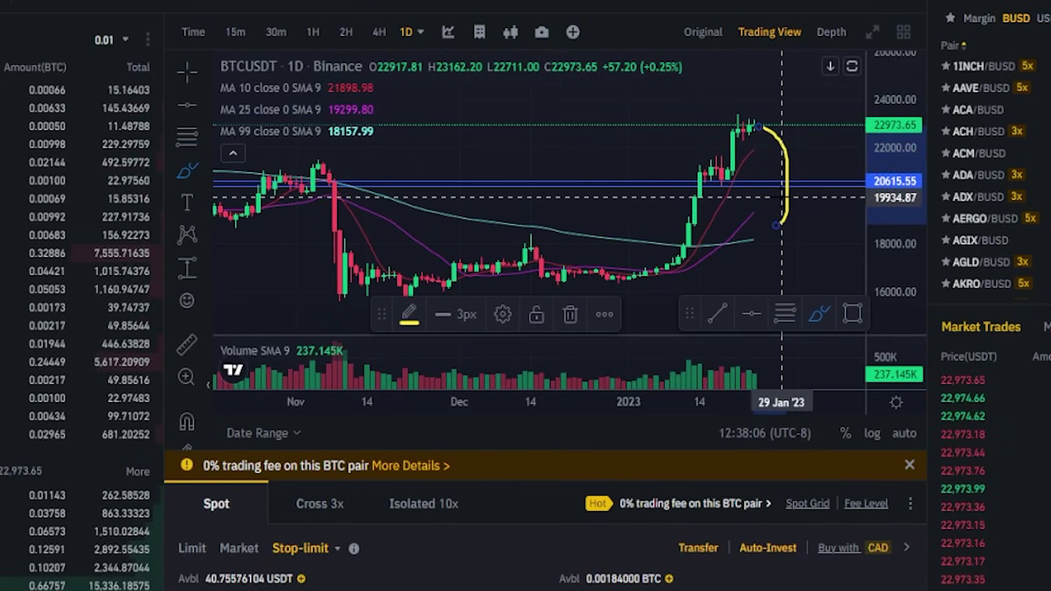
key("Delete")
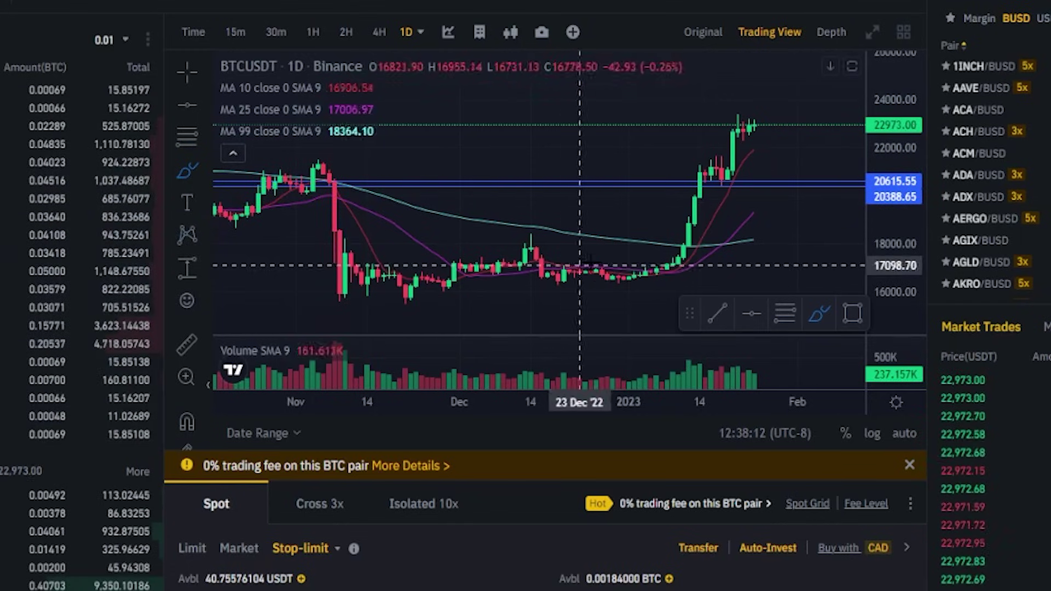
mouse_move(769, 198)
left_mouse_down()
mouse_move(786, 276)
mouse_move(812, 176)
mouse_move(827, 185)
mouse_move(809, 178)
left_mouse_up()
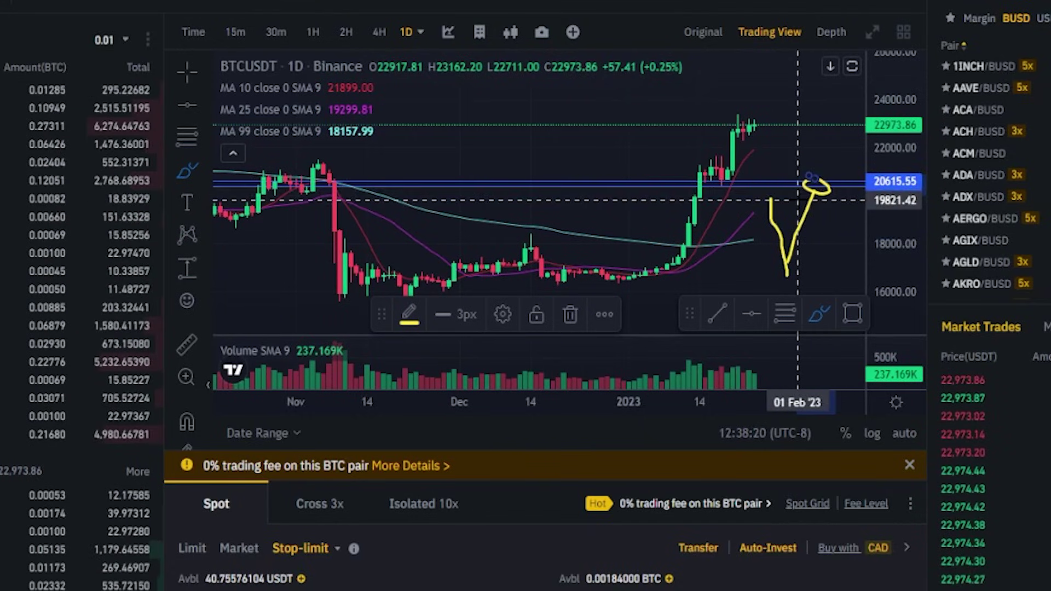
key("ctrl+z")
key("ctrl+z")
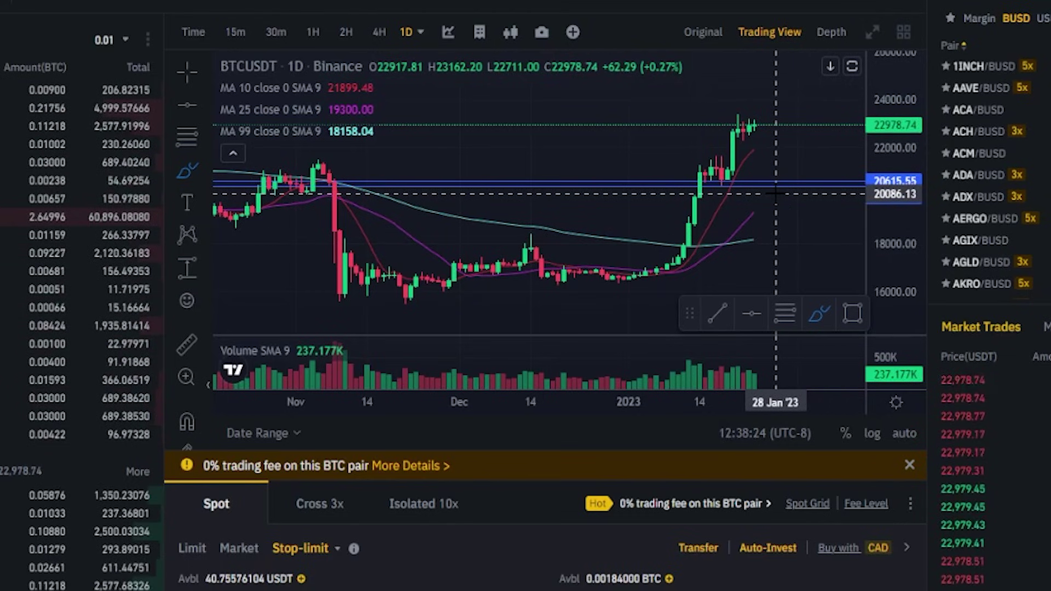
scroll(525, 296, "down", 1)
scroll(749, 374, "down", 5)
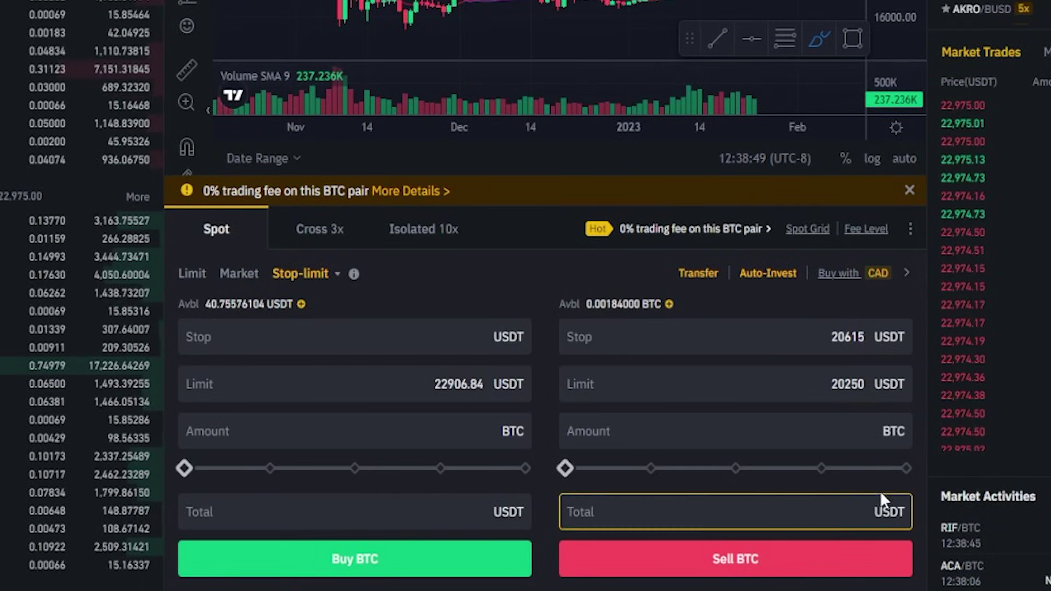
Sell 100% (0.00184 BTC) at stop 20615, limit 20250, and confirm the order.
left_click(904, 469)
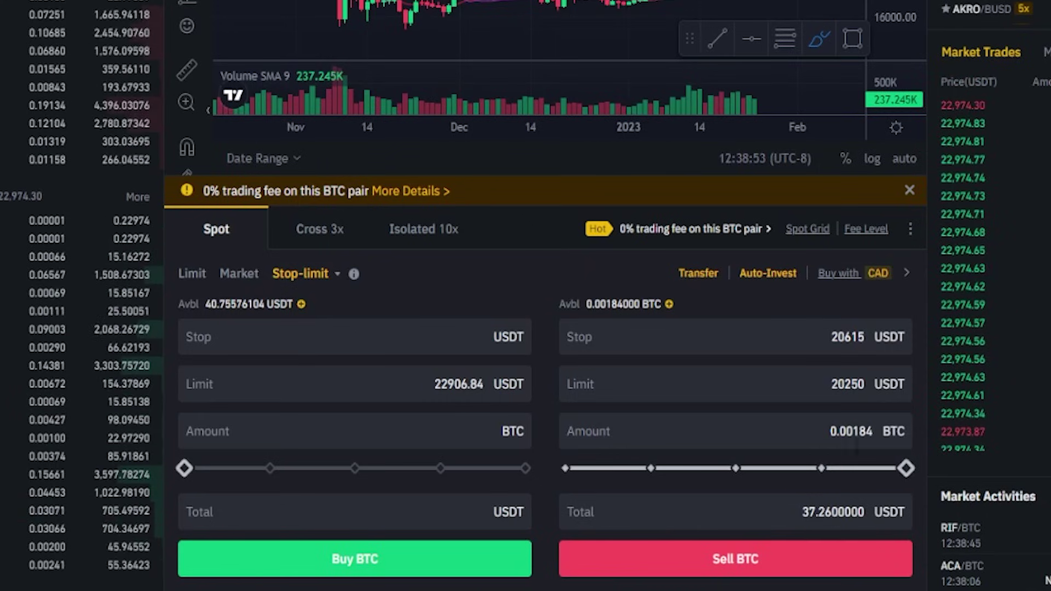
left_click(712, 559)
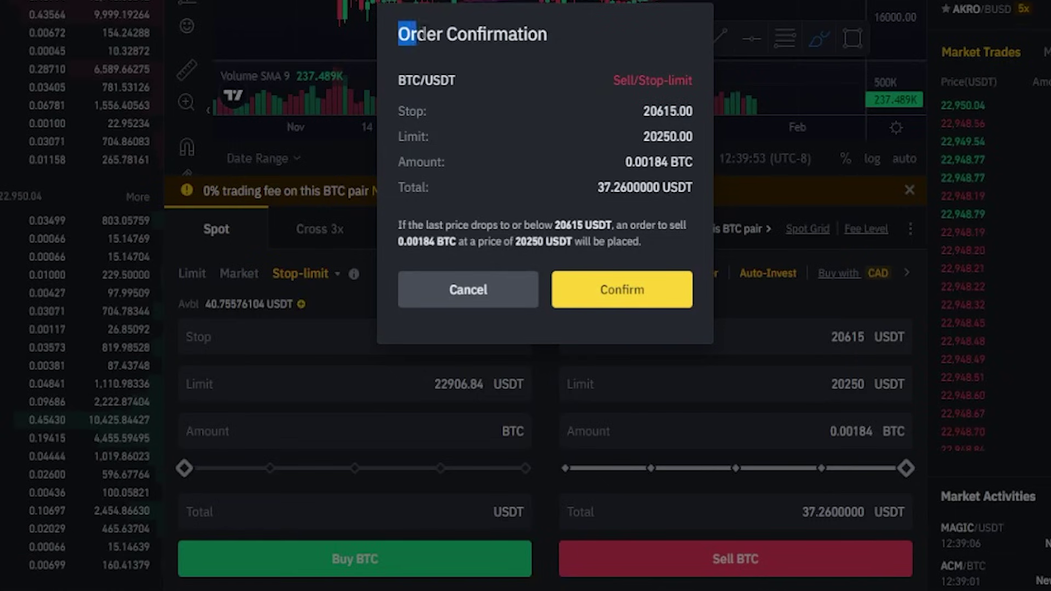
left_click_drag(416, 34, 547, 34)
left_click(523, 51)
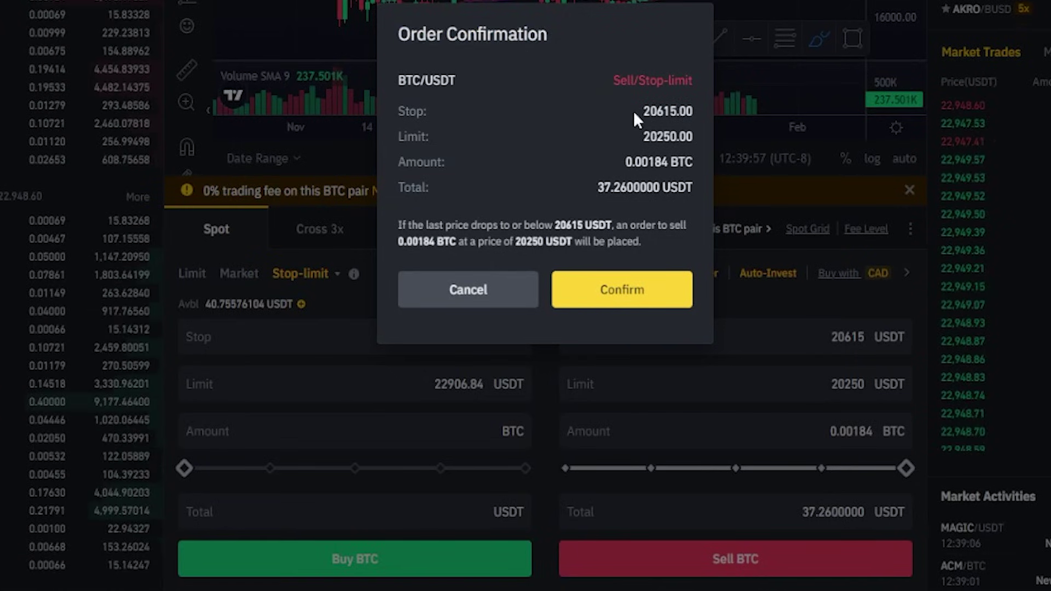
left_click_drag(638, 111, 688, 103)
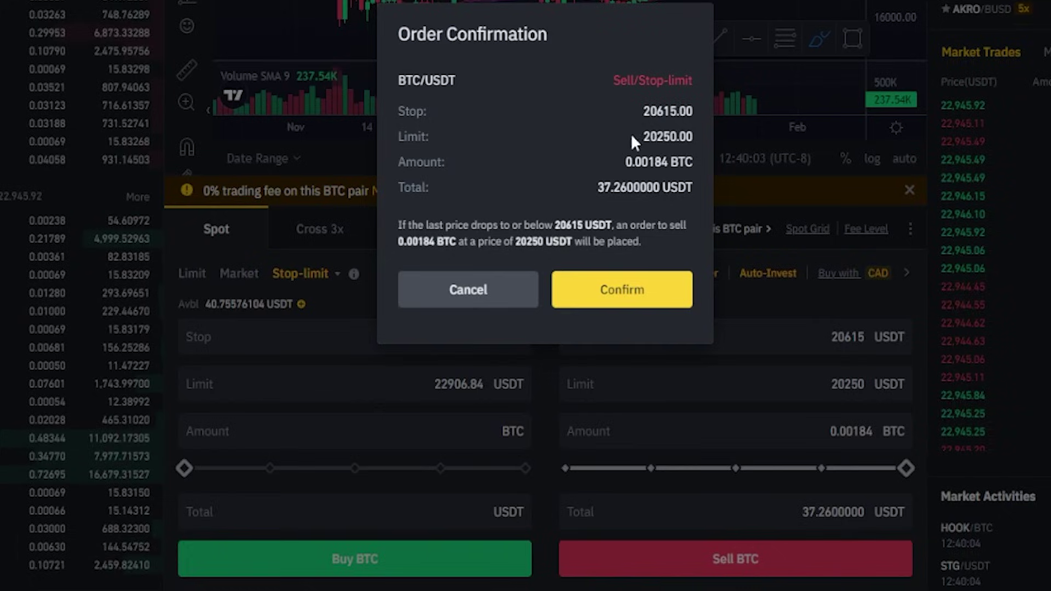
left_click_drag(643, 137, 670, 137)
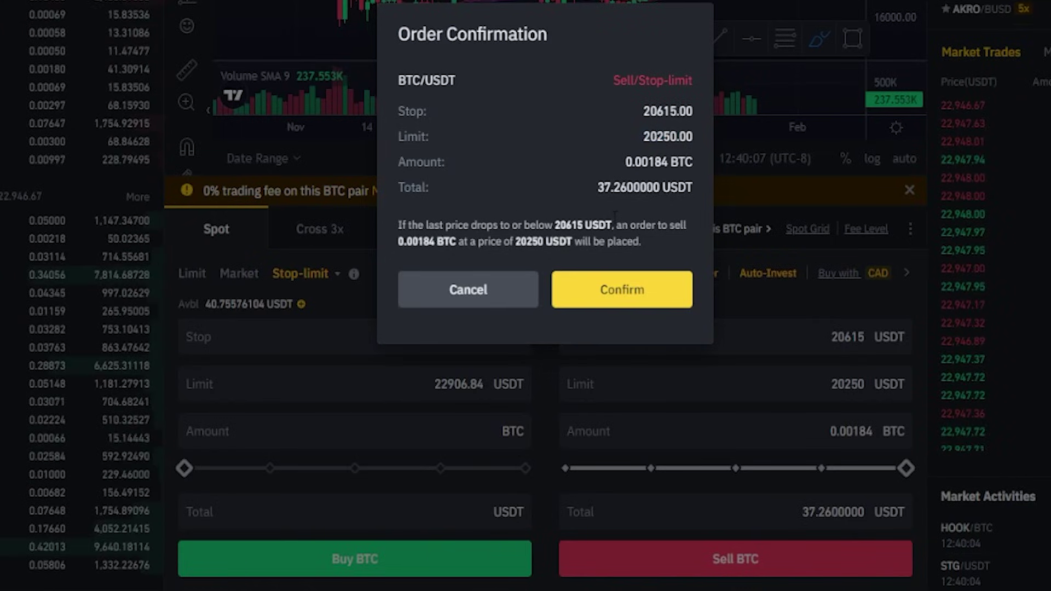
left_click(657, 294)
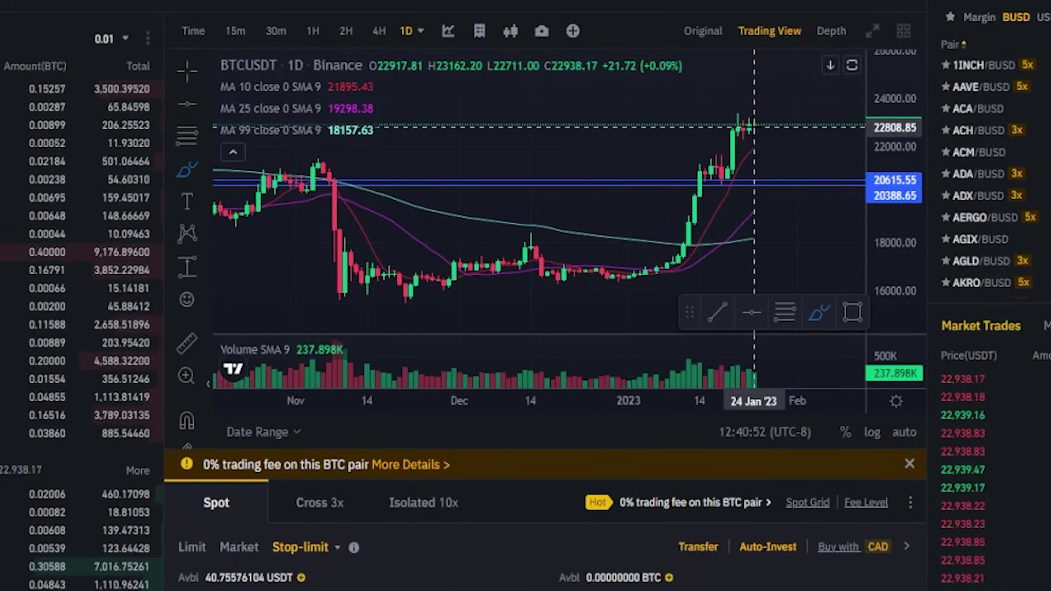
Sketch the price falling to the stop level on the chart, then undo it.
left_click(754, 127)
mouse_move(754, 127)
left_mouse_down()
mouse_move(782, 145)
mouse_move(787, 180)
left_mouse_up()
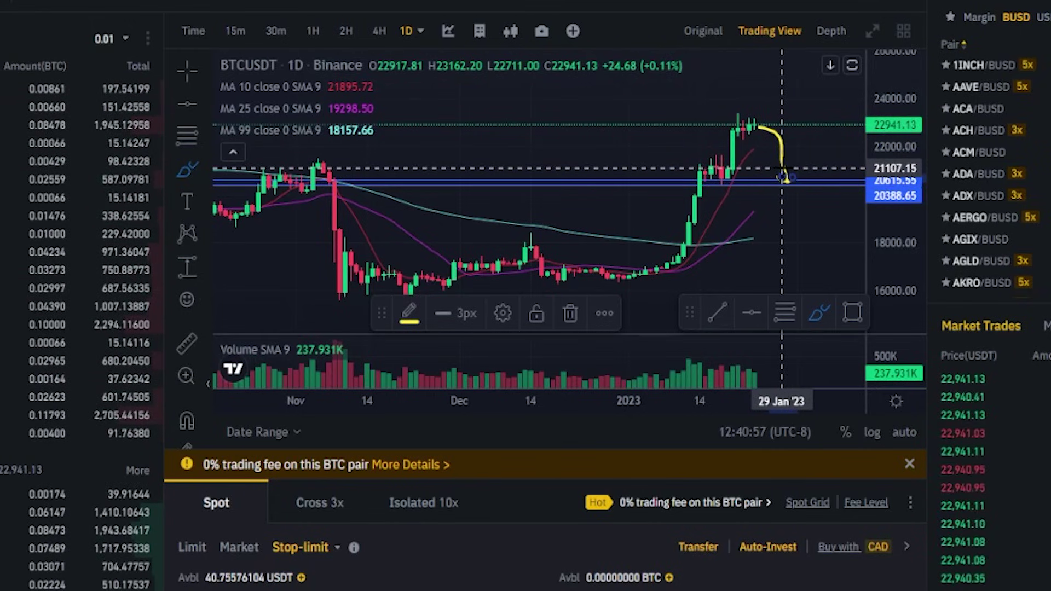
key("ctrl+z")
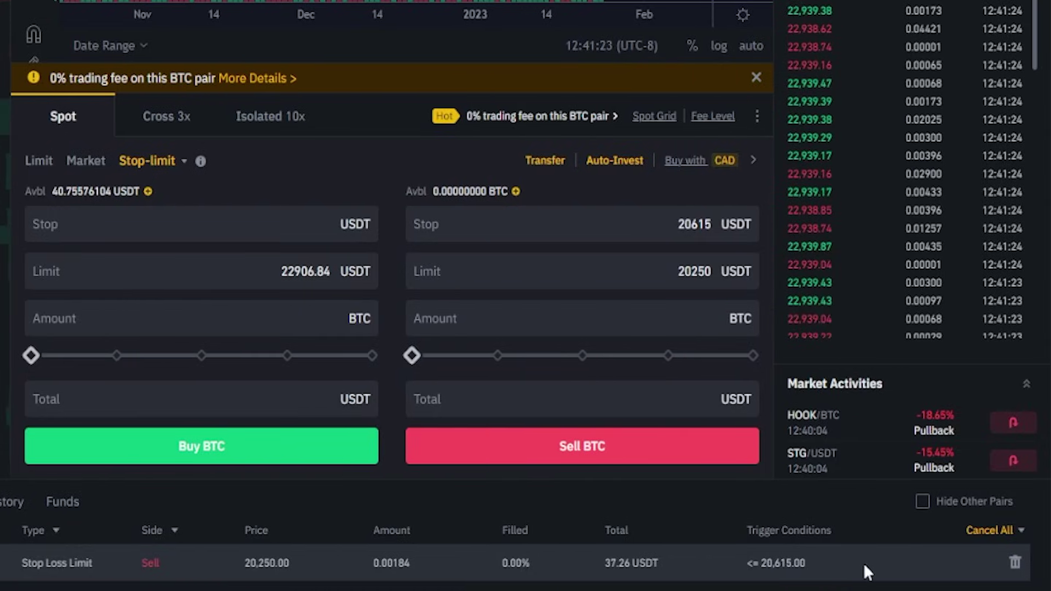
Cancel the Stop Loss Limit sell order for 0.00184 BTC from Open Orders.
left_click(1014, 562)
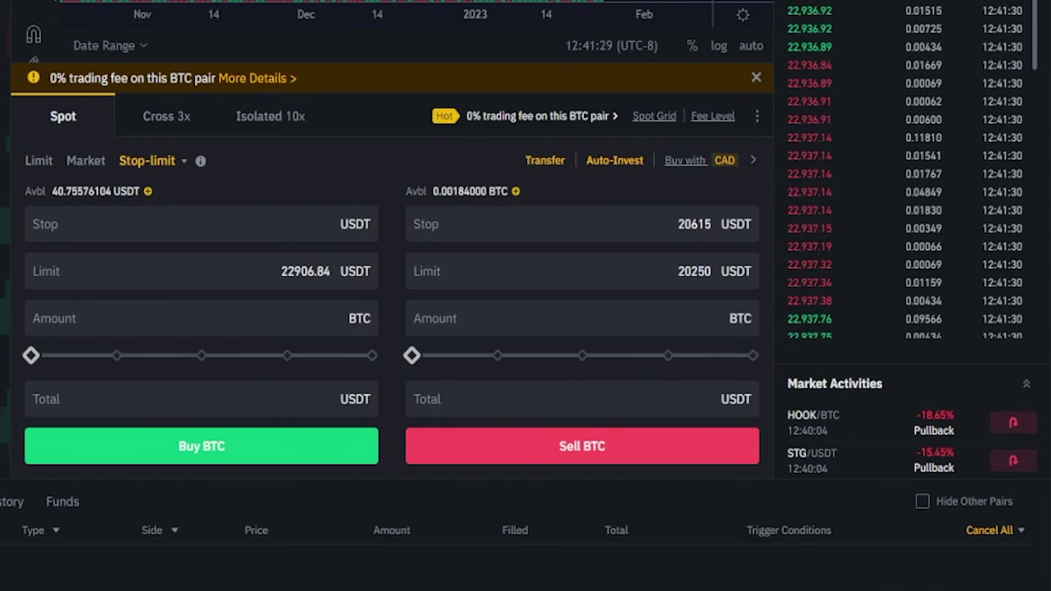